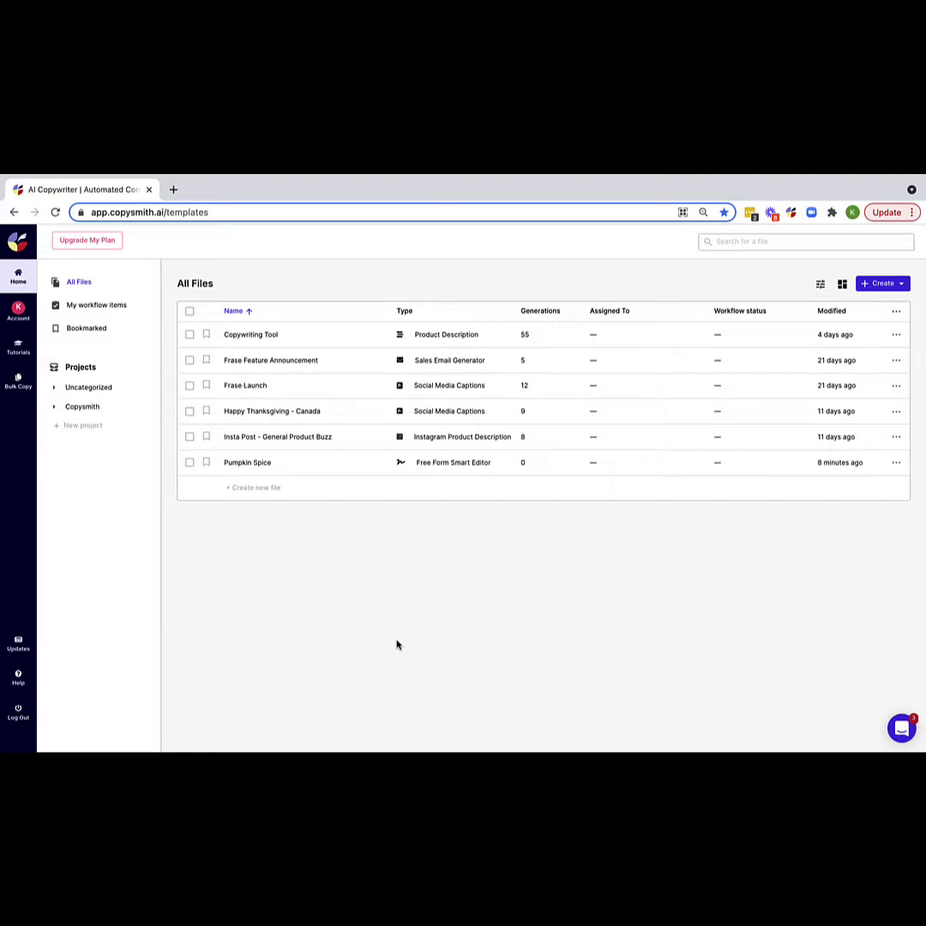
Step: Create a new file from the Free Form Smart Editor template, adding that template to the quick-access favourites
{"action": "left_click", "coordinate": [875, 285]}
{"action": "left_click", "coordinate": [870, 307]}
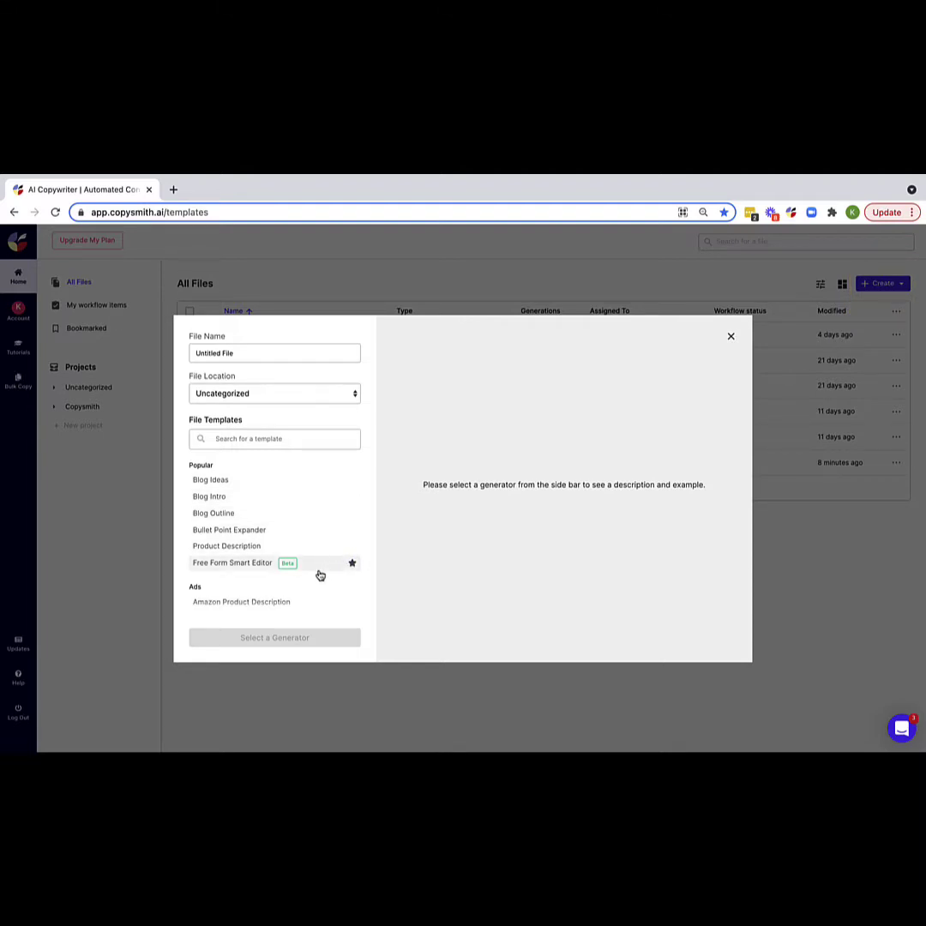
{"action": "left_click", "coordinate": [351, 563]}
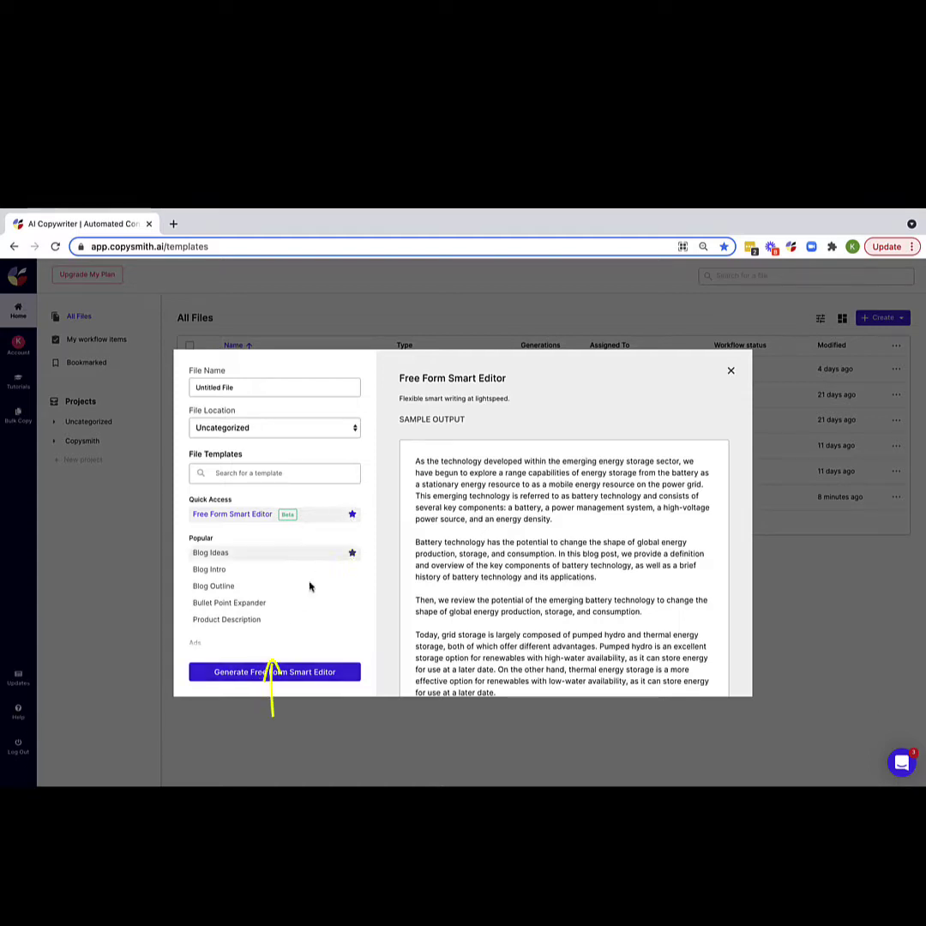
{"action": "left_click", "coordinate": [261, 675]}
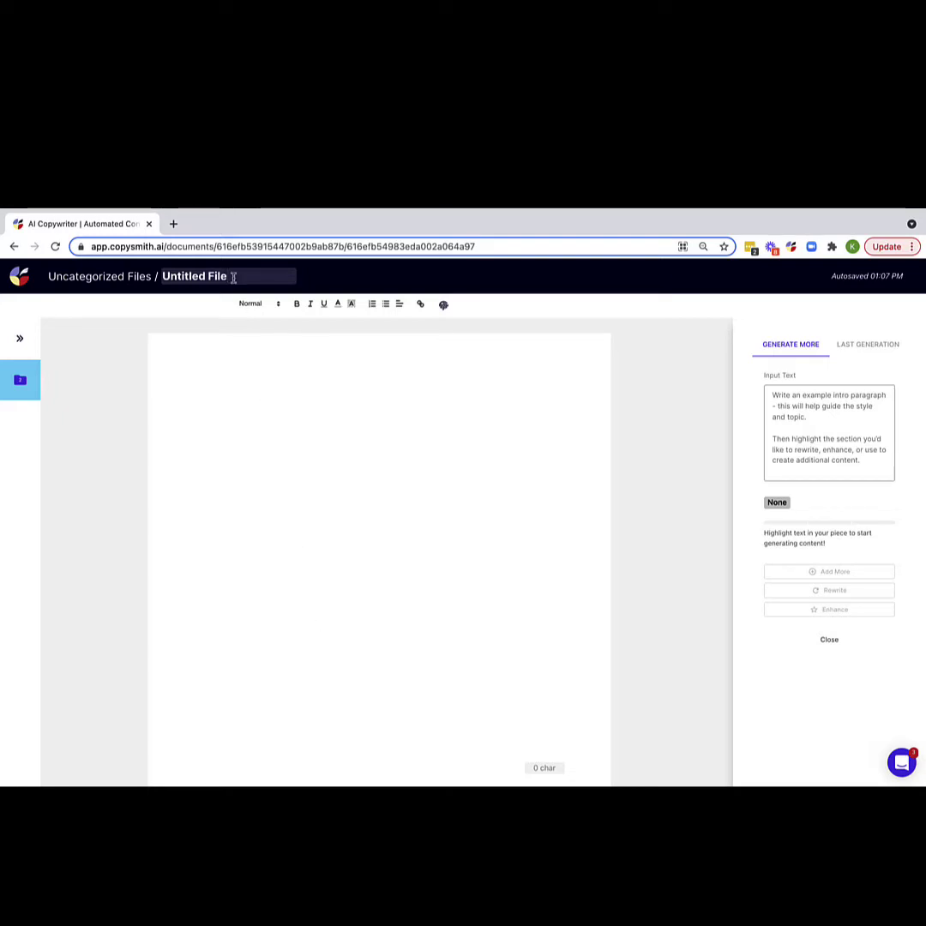
Step: Rename the file Pumpkin Spice and write the title "Pumpkin spice - what's all the buzz about?" with an intro paragraph questioning the hype
{"action": "left_click_drag", "start_coordinate": [233, 277], "coordinate": [161, 277]}
{"action": "type", "text": "Pump"}
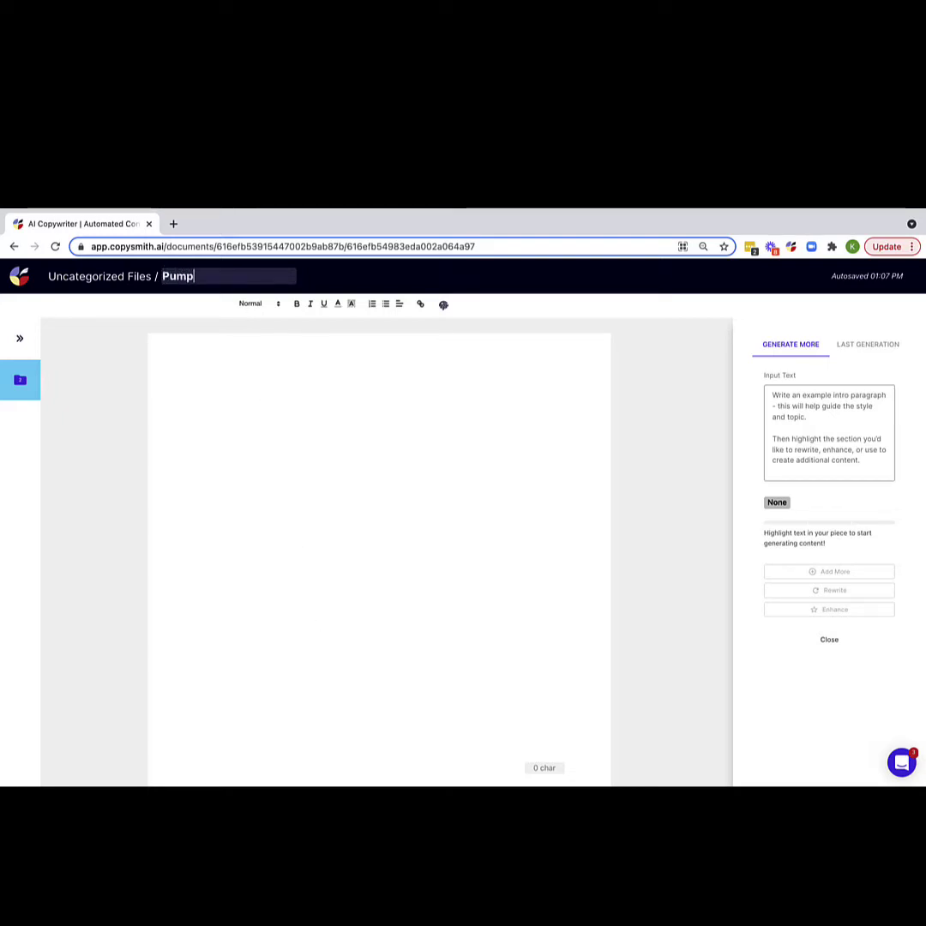
{"action": "type", "text": "kin Spice"}
{"action": "left_click", "coordinate": [201, 347]}
{"action": "type", "text": "Pumpkin spice - what's all the buzz about?  From lattes to pancakes, pumpkin spice has become a staple of fall. But what is pumpkin spice, and is it really worth the hype? Let's take a look at why pumpkin spice is so popular in autumn, the history behind the flavor, and whether pumpkin spice is overrated."}
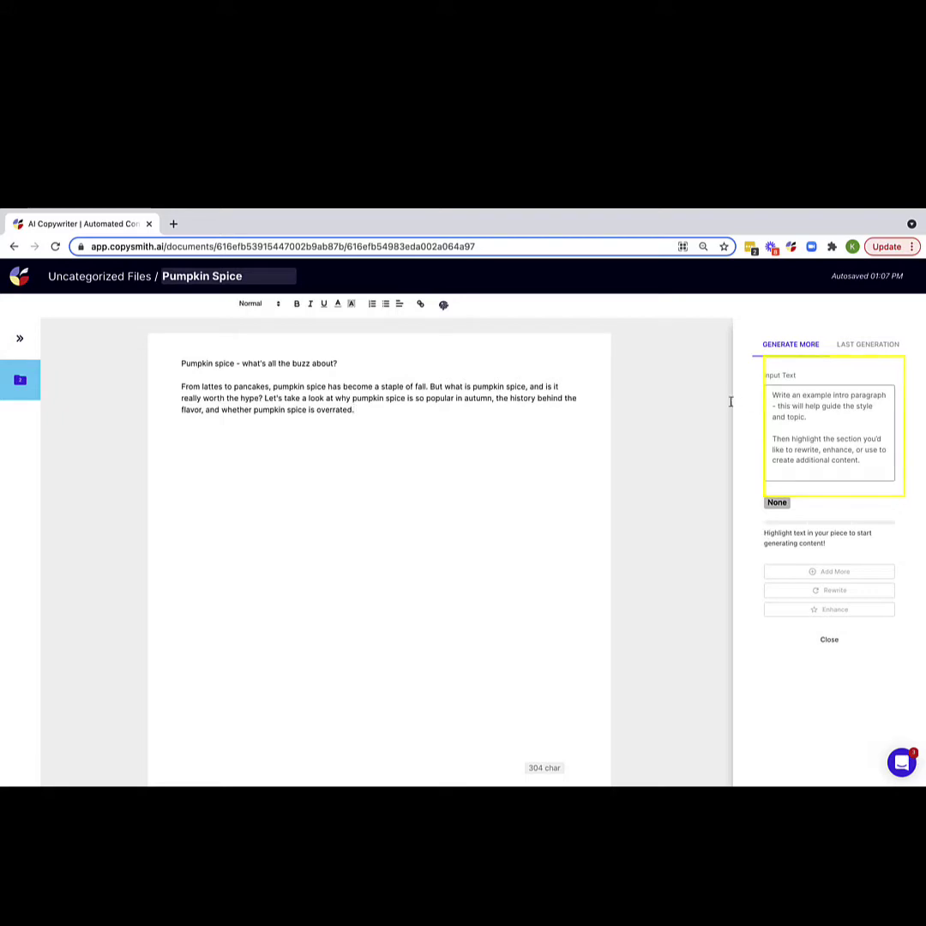
Step: Generate additional content from the intro's last sentence and browse to the suggestion headed "Why Is Pumpkin Spice So Popular in Autumn?"
{"action": "left_click_drag", "start_coordinate": [364, 409], "coordinate": [263, 397]}
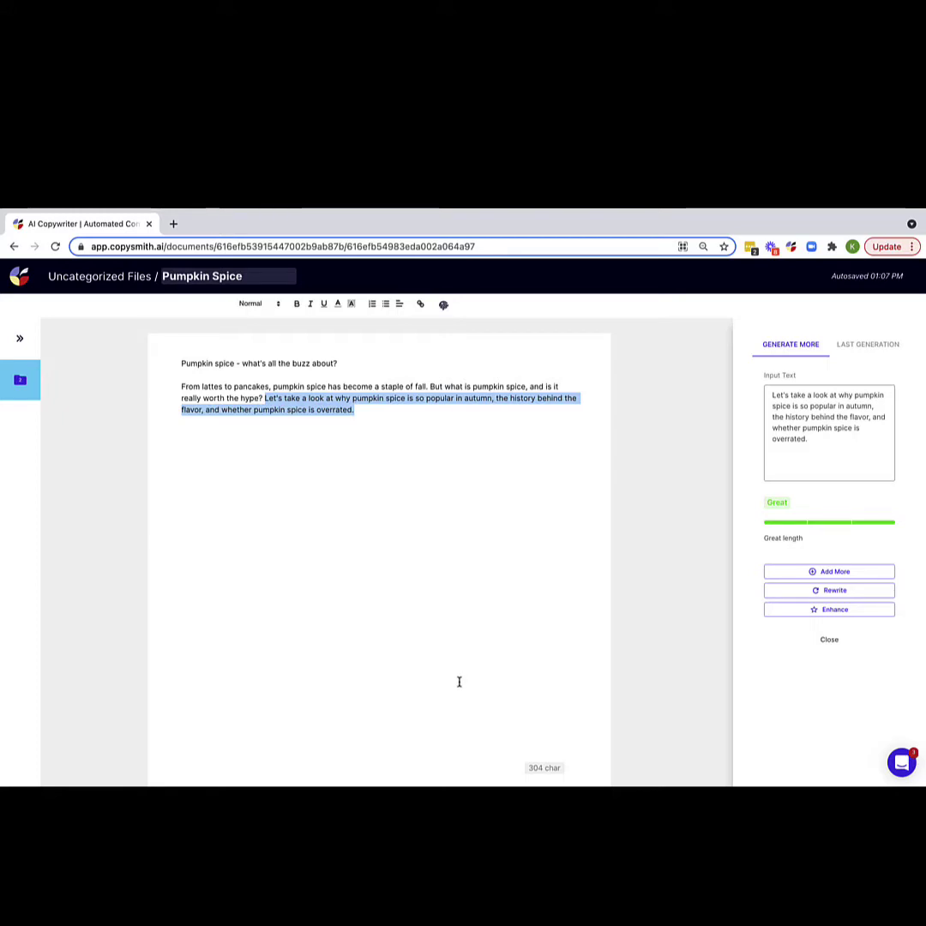
{"action": "left_click", "coordinate": [857, 575]}
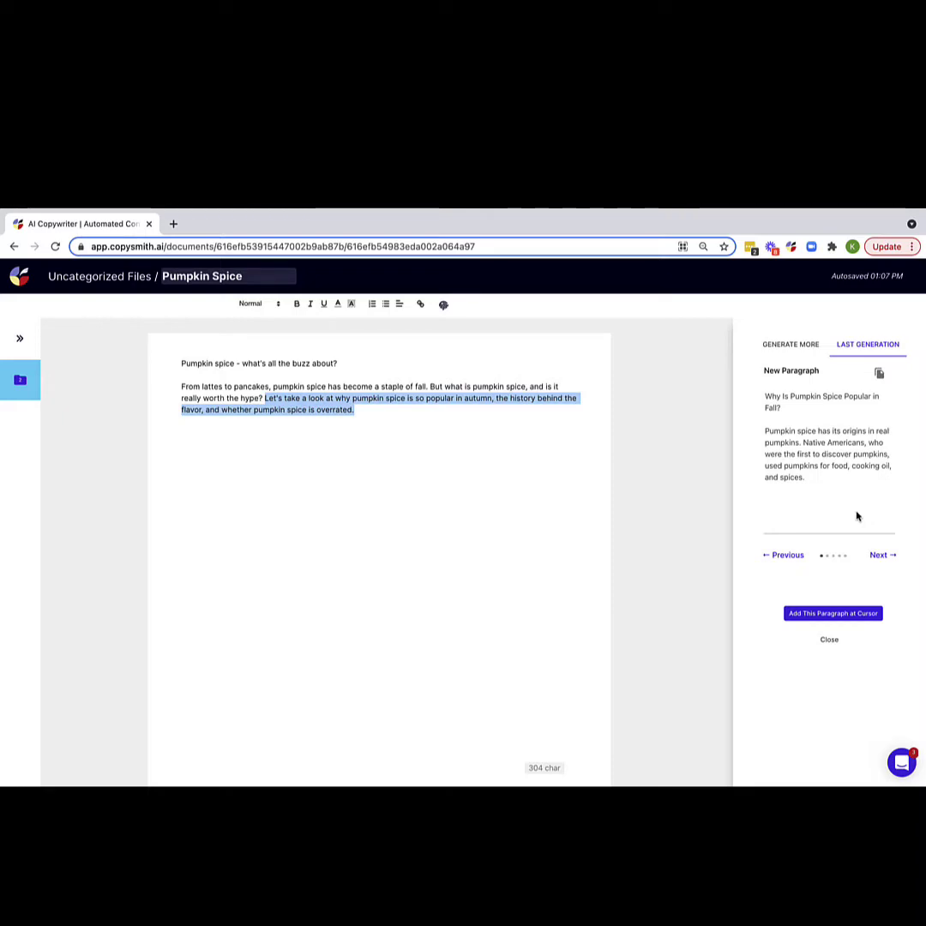
{"action": "left_click", "coordinate": [879, 555]}
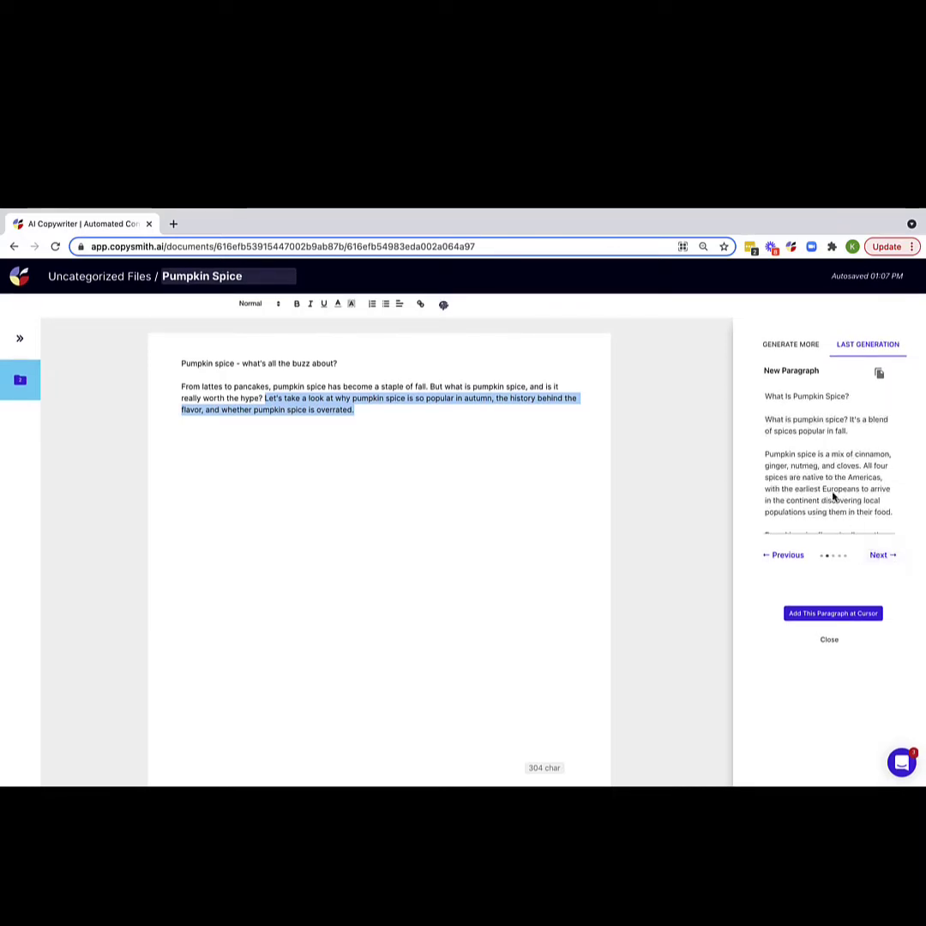
{"action": "scroll", "coordinate": [833, 495], "scroll_direction": "down", "scroll_amount": 1}
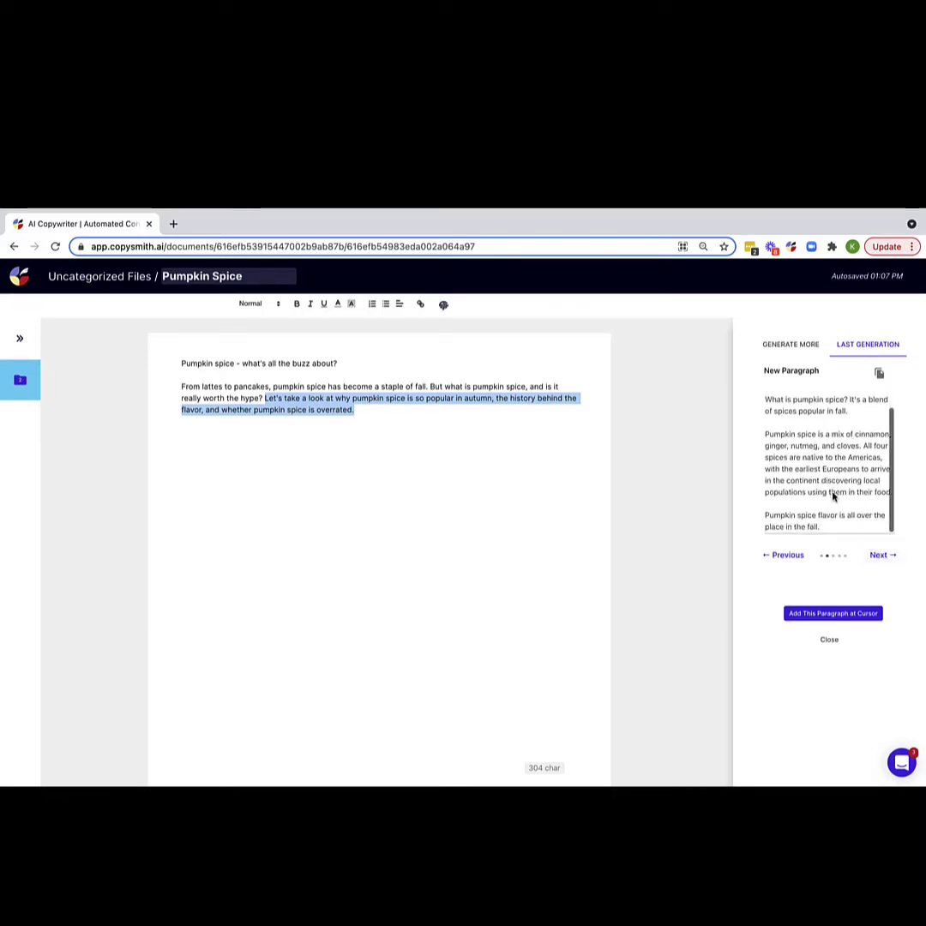
{"action": "left_click", "coordinate": [878, 556]}
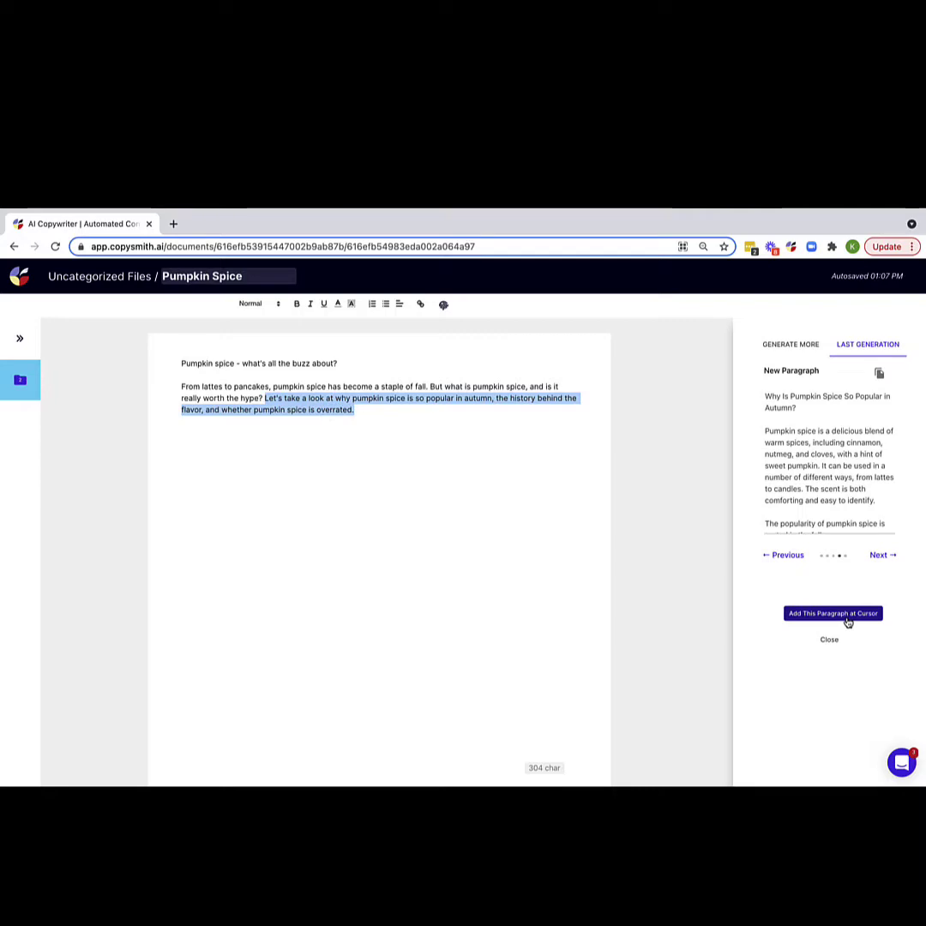
Step: Insert the generated "Why Is Pumpkin Spice So Popular in Autumn?" section on a new line below the intro paragraph
{"action": "left_click", "coordinate": [410, 420]}
{"action": "key", "text": "Return"}
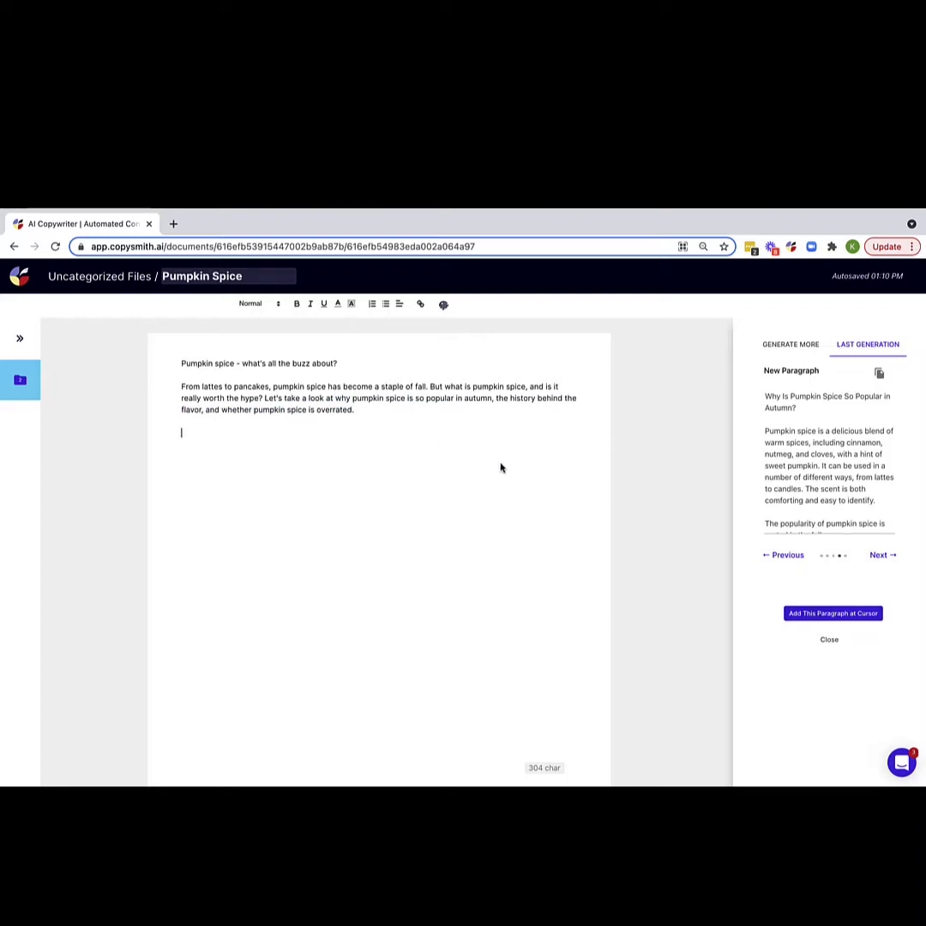
{"action": "left_click", "coordinate": [819, 617]}
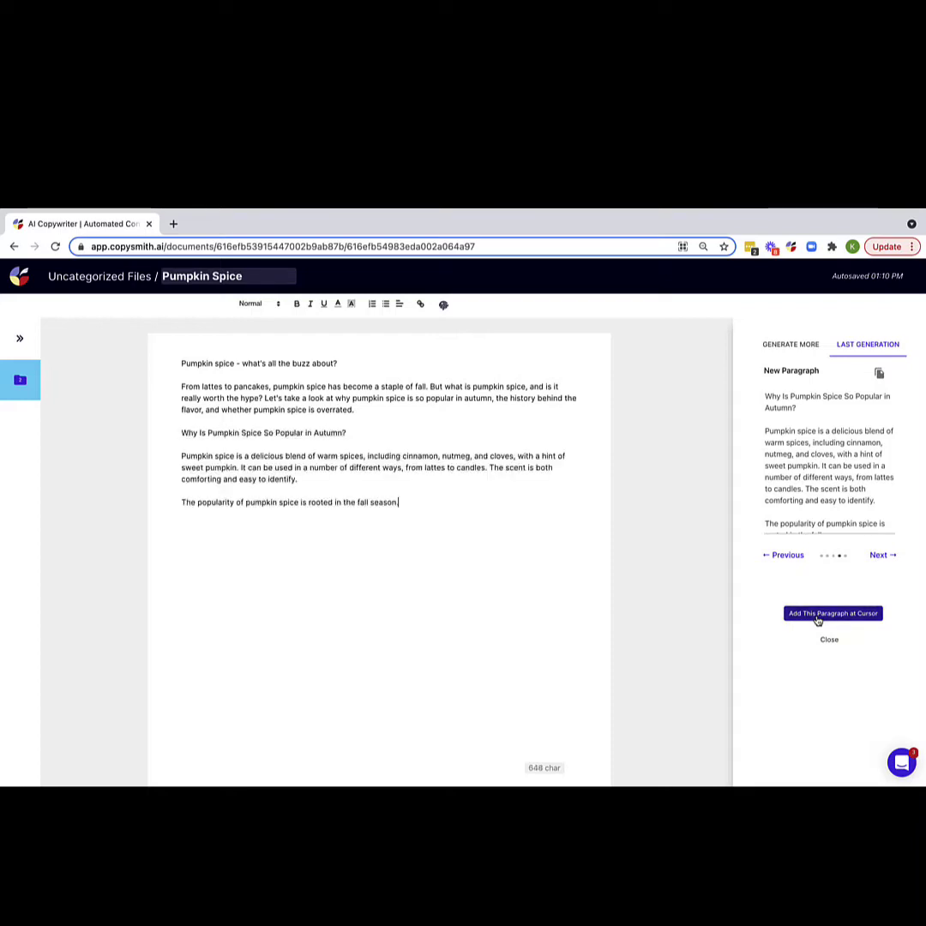
Step: Rewrite the closing sentence about the fall season, replacing it with the version about memories of lazy, sunny afternoons and changing leaves
{"action": "left_click", "coordinate": [790, 346]}
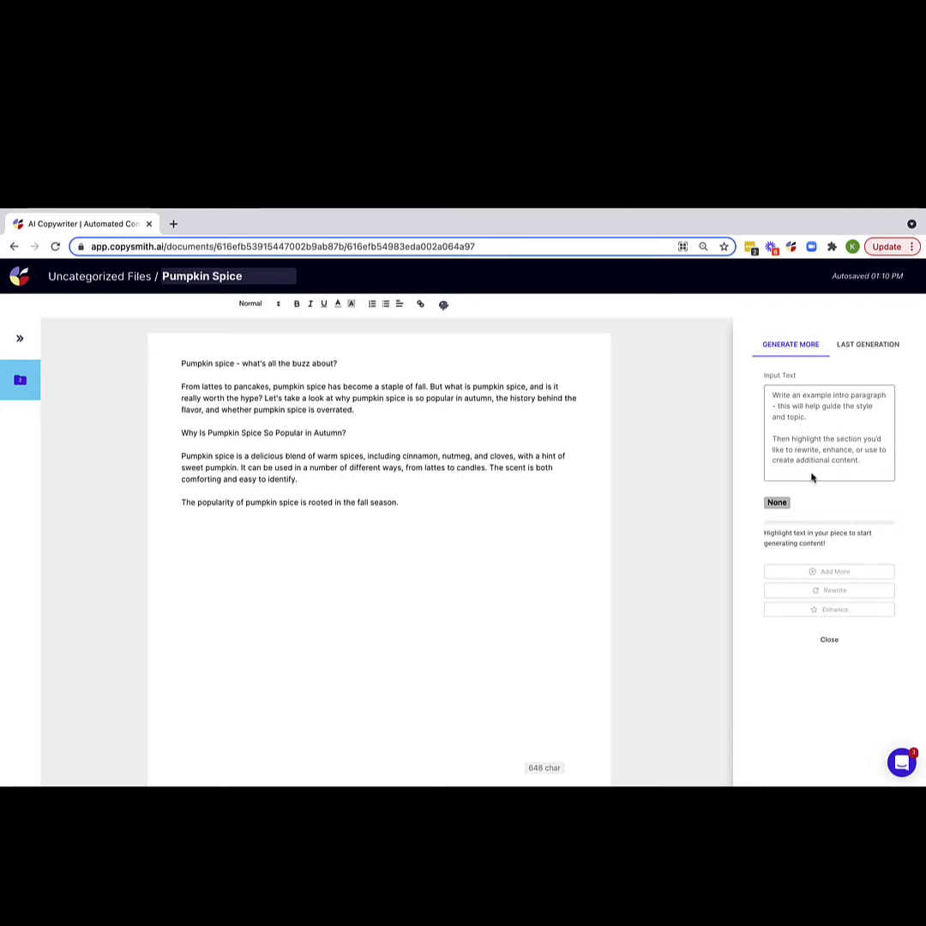
{"action": "left_click_drag", "start_coordinate": [401, 502], "coordinate": [180, 499]}
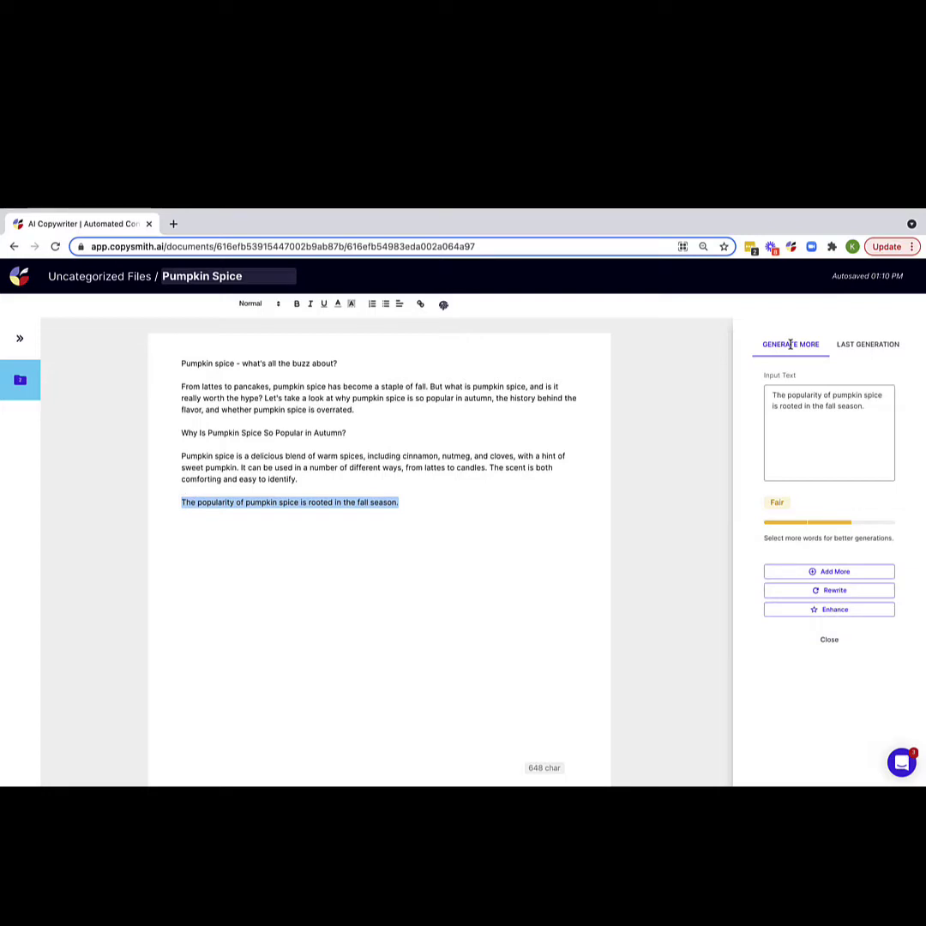
{"action": "left_click", "coordinate": [851, 594]}
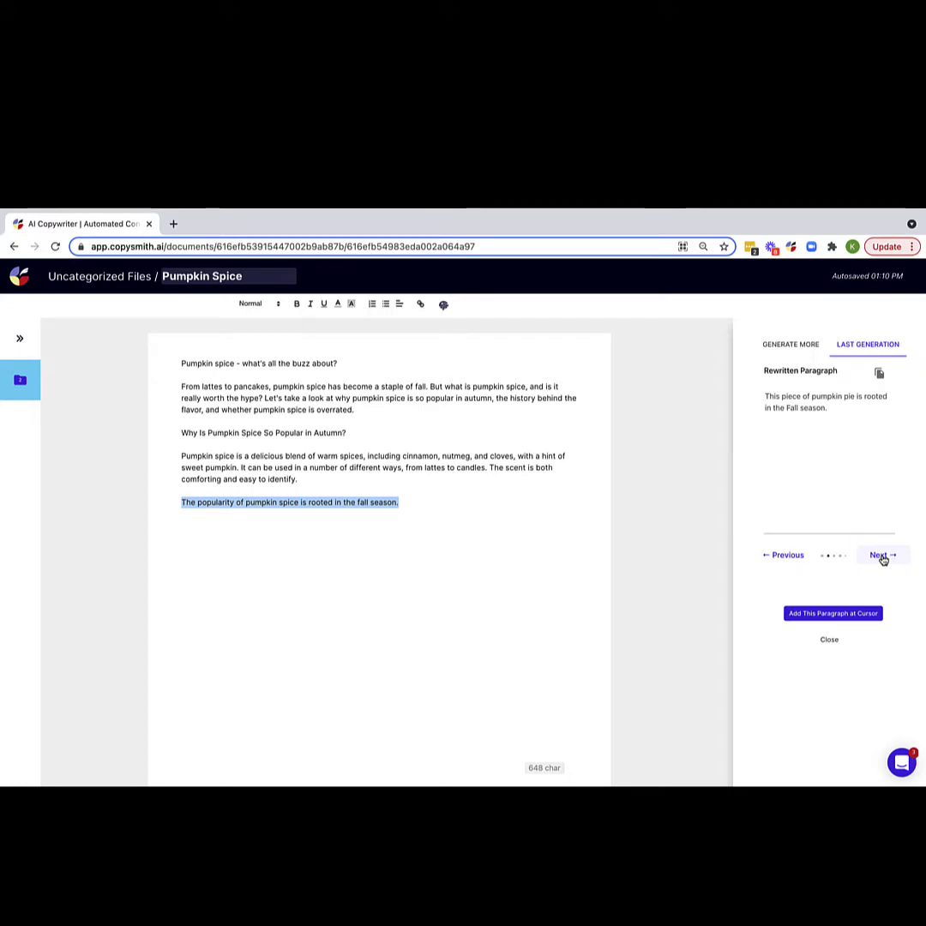
{"action": "left_click", "coordinate": [881, 557]}
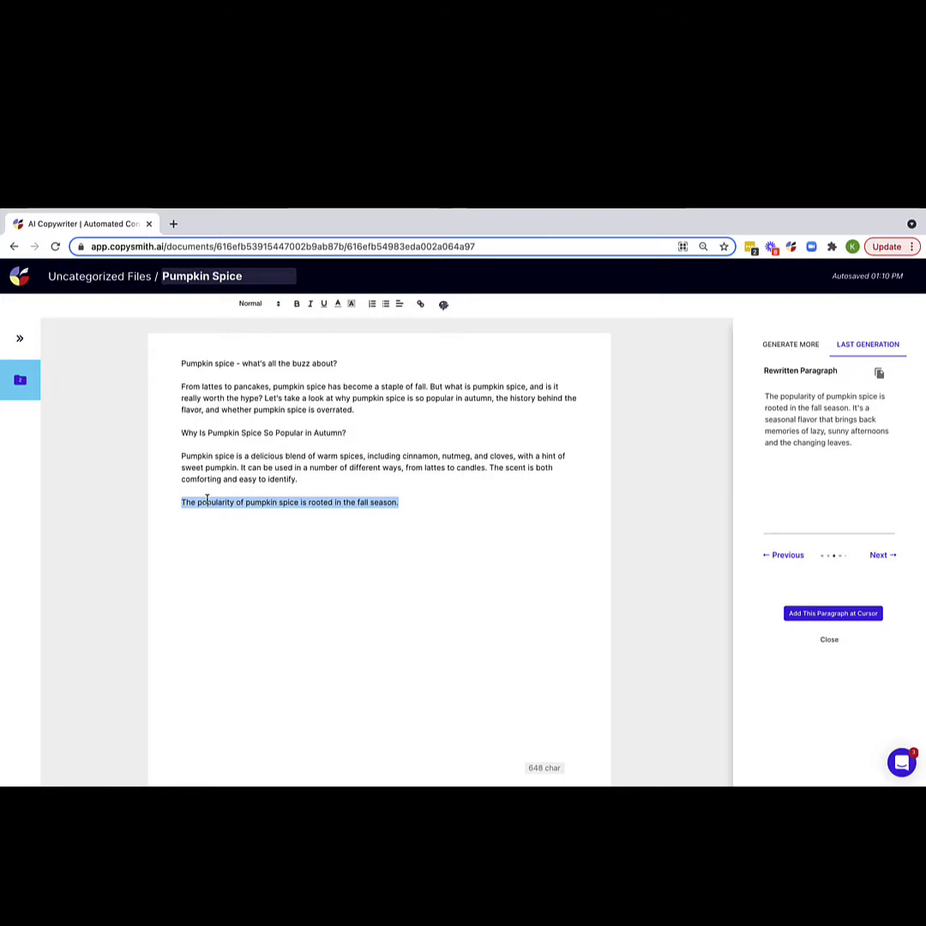
{"action": "left_click", "coordinate": [833, 614]}
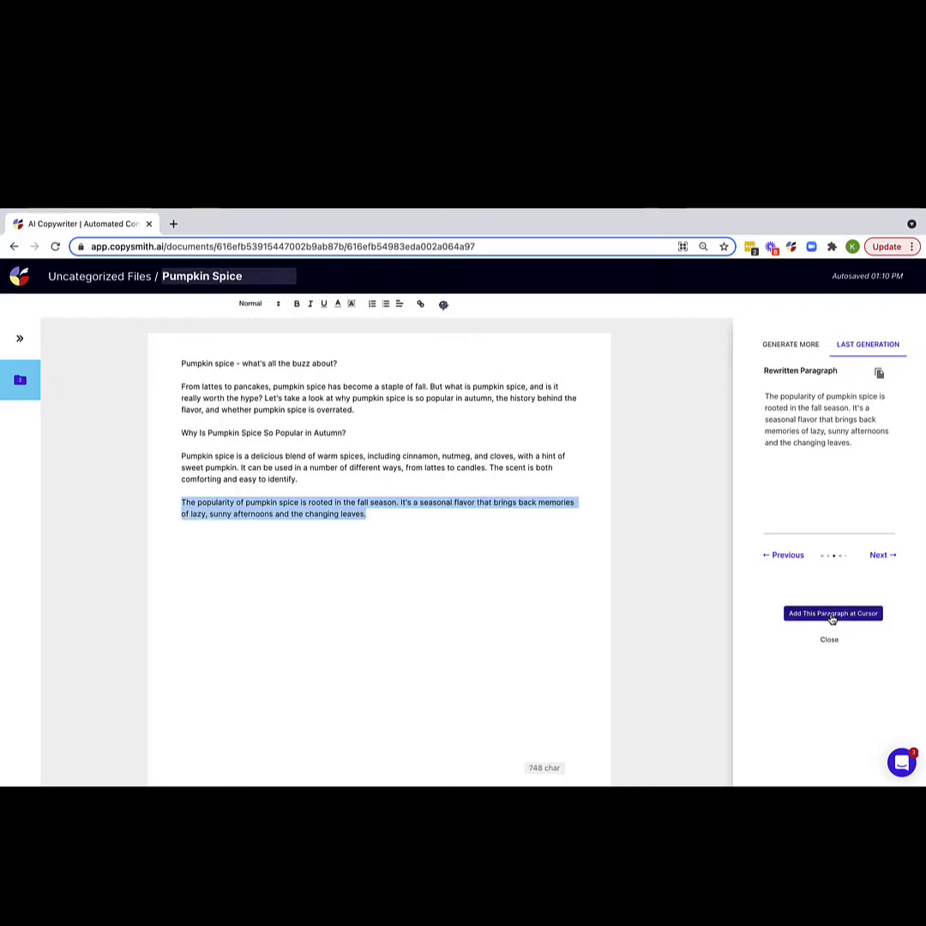
Step: Enhance the heading "Why Is Pumpkin Spice So Popular in Autumn?" and insert the suggestion about the taste of autumn directly beneath it
{"action": "left_click", "coordinate": [783, 345]}
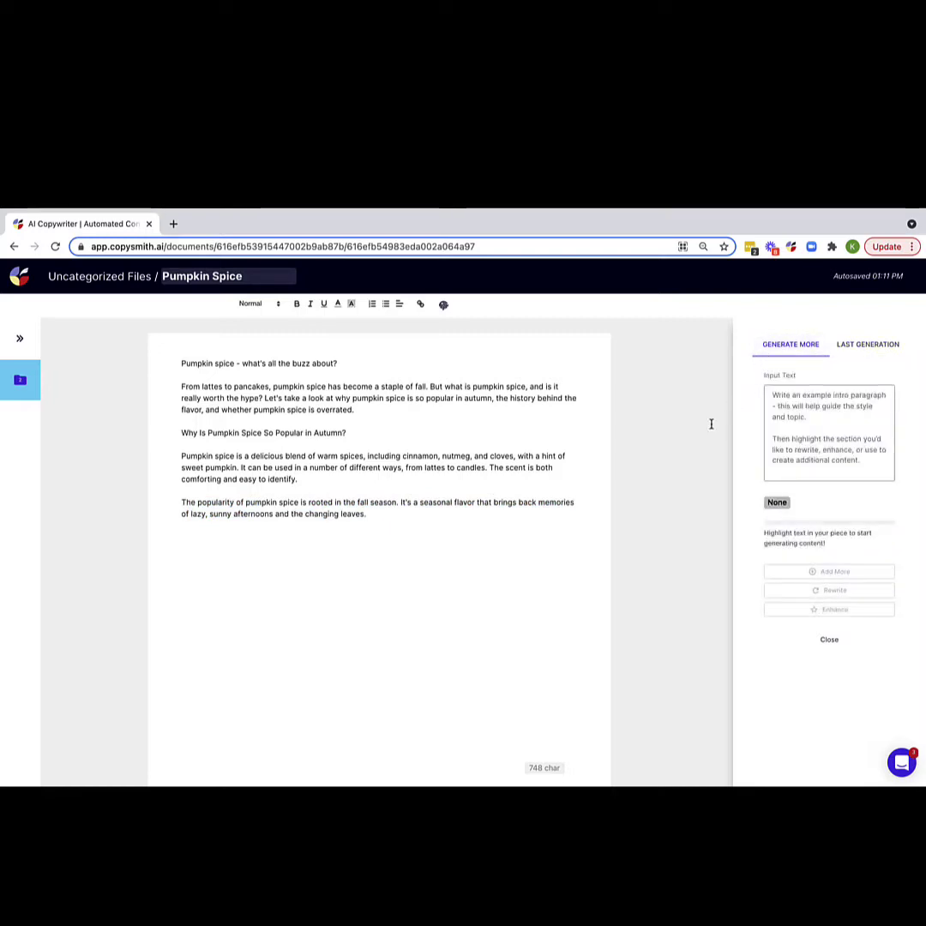
{"action": "left_click_drag", "start_coordinate": [358, 433], "coordinate": [176, 434]}
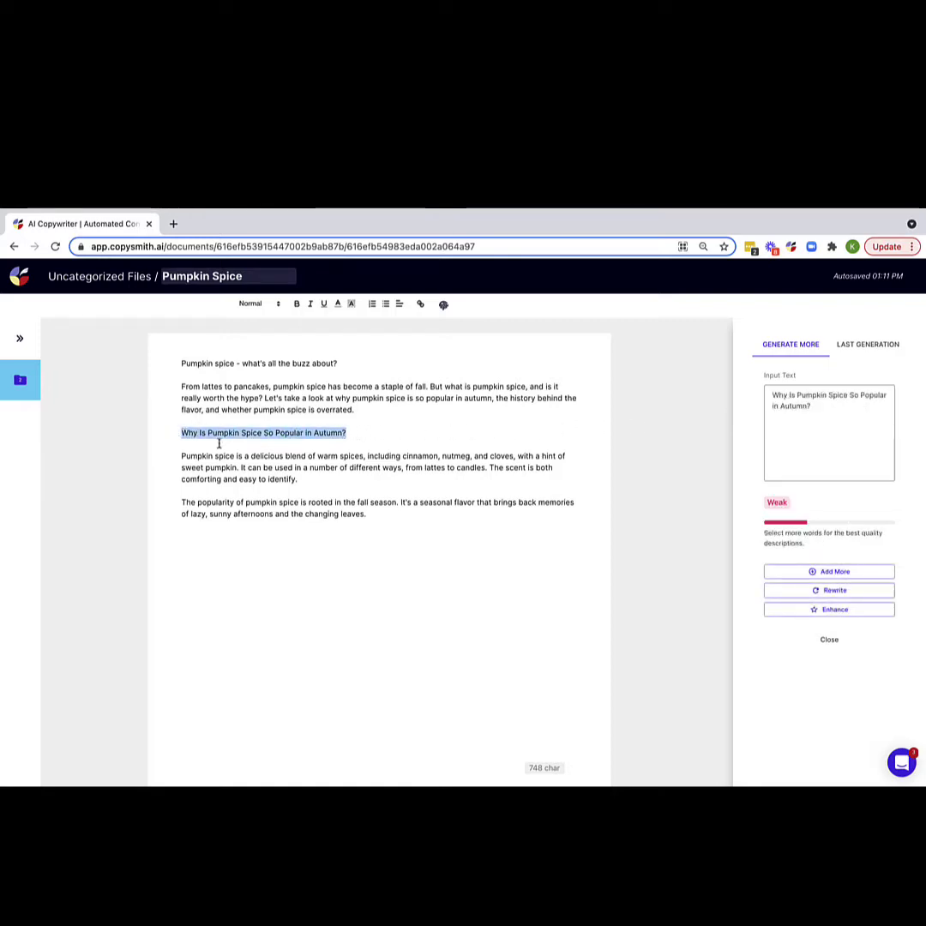
{"action": "left_click", "coordinate": [792, 612]}
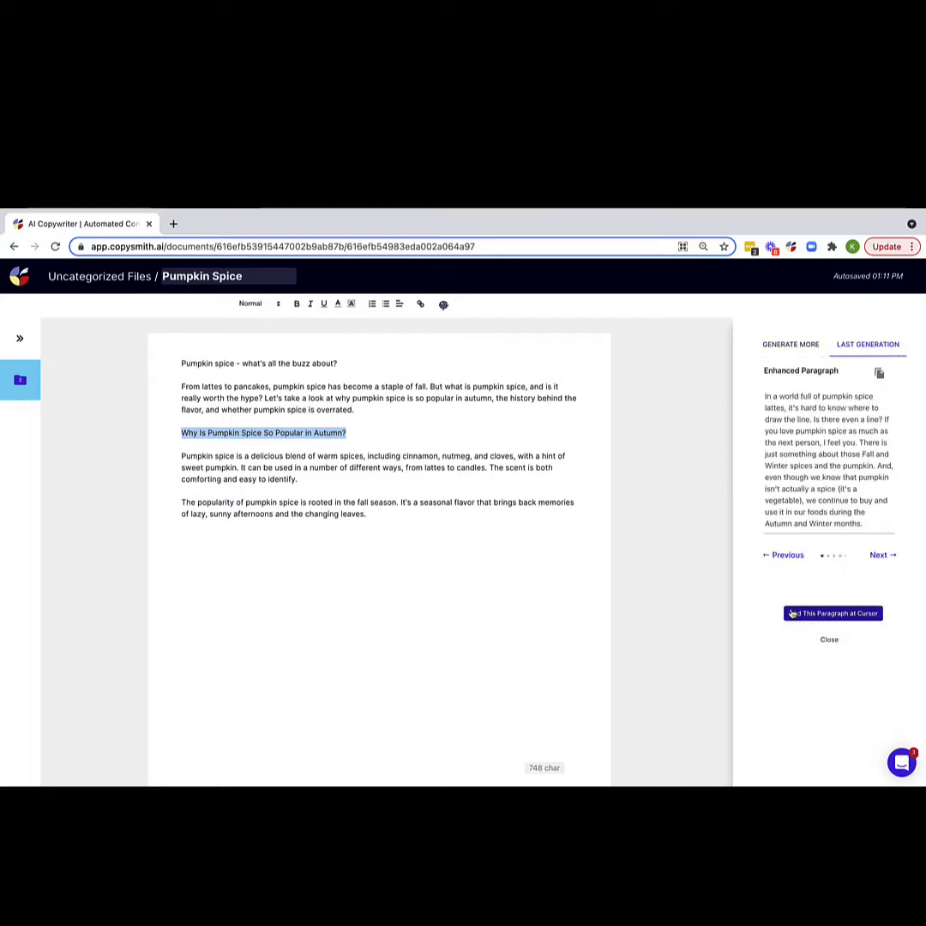
{"action": "left_click", "coordinate": [401, 432]}
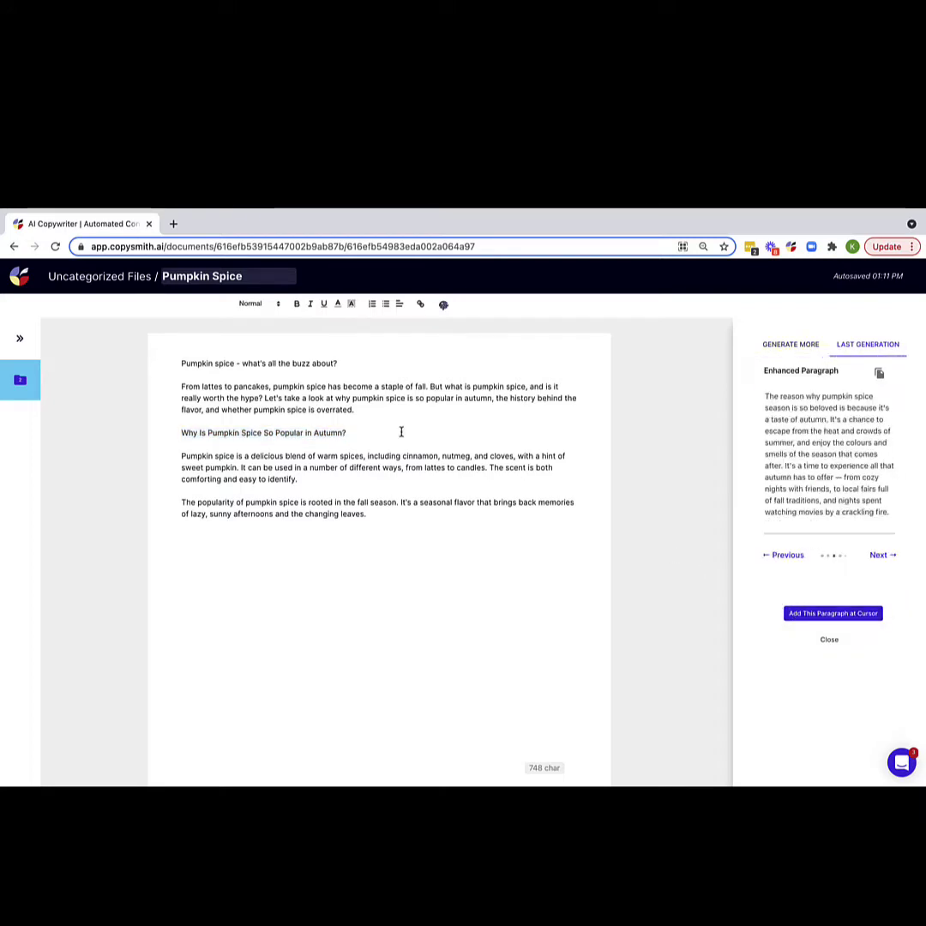
{"action": "key", "text": "Return"}
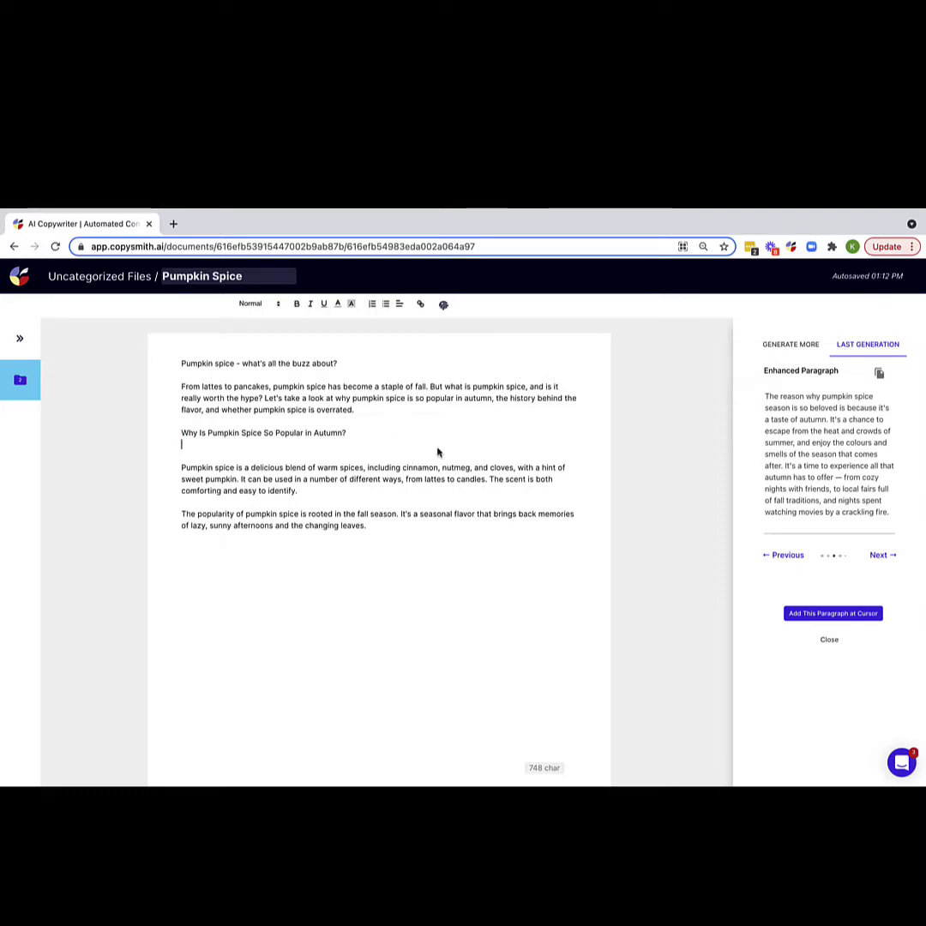
{"action": "left_click", "coordinate": [812, 615]}
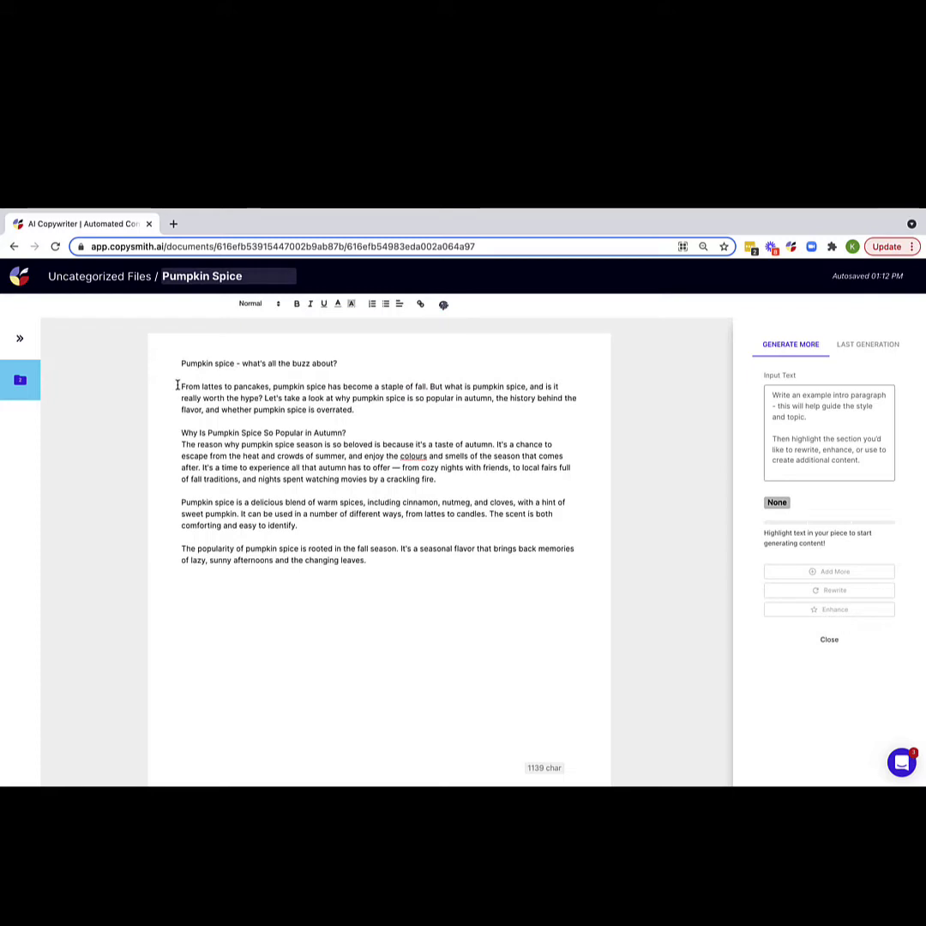
Step: Run a plagiarism check on the intro paragraph beginning "From lattes to pancakes" and dismiss the result
{"action": "left_click_drag", "start_coordinate": [178, 386], "coordinate": [345, 419]}
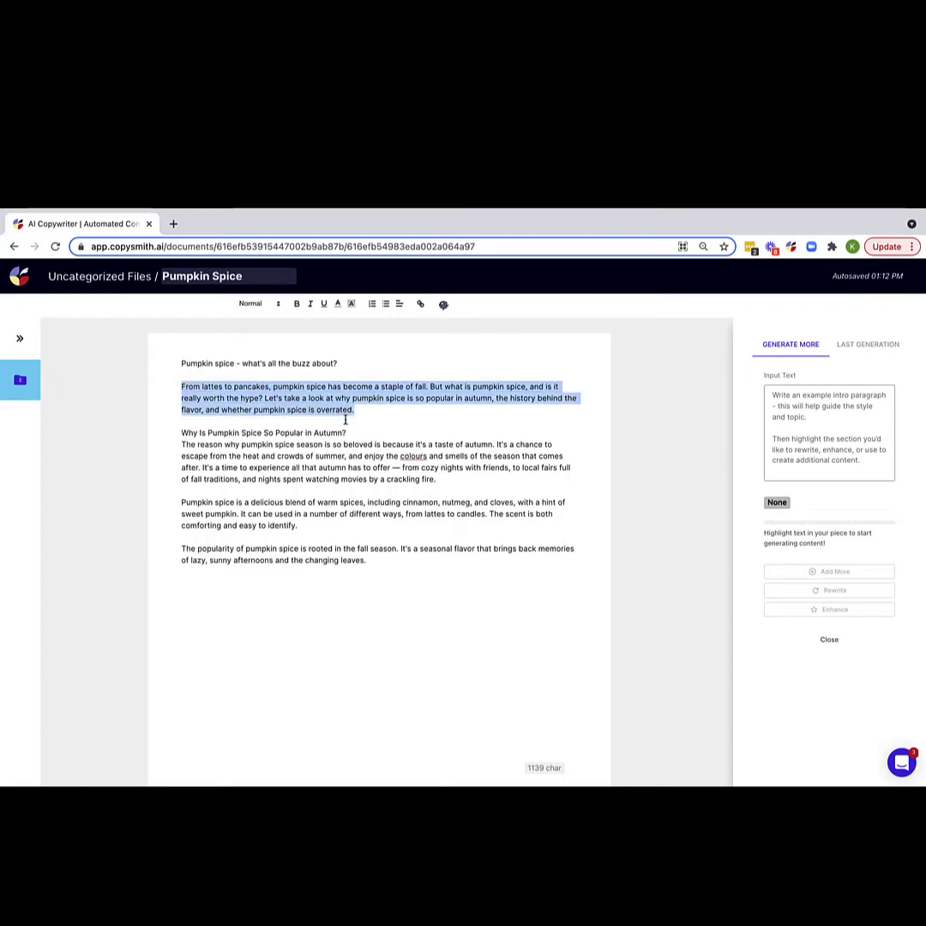
{"action": "left_click", "coordinate": [444, 306]}
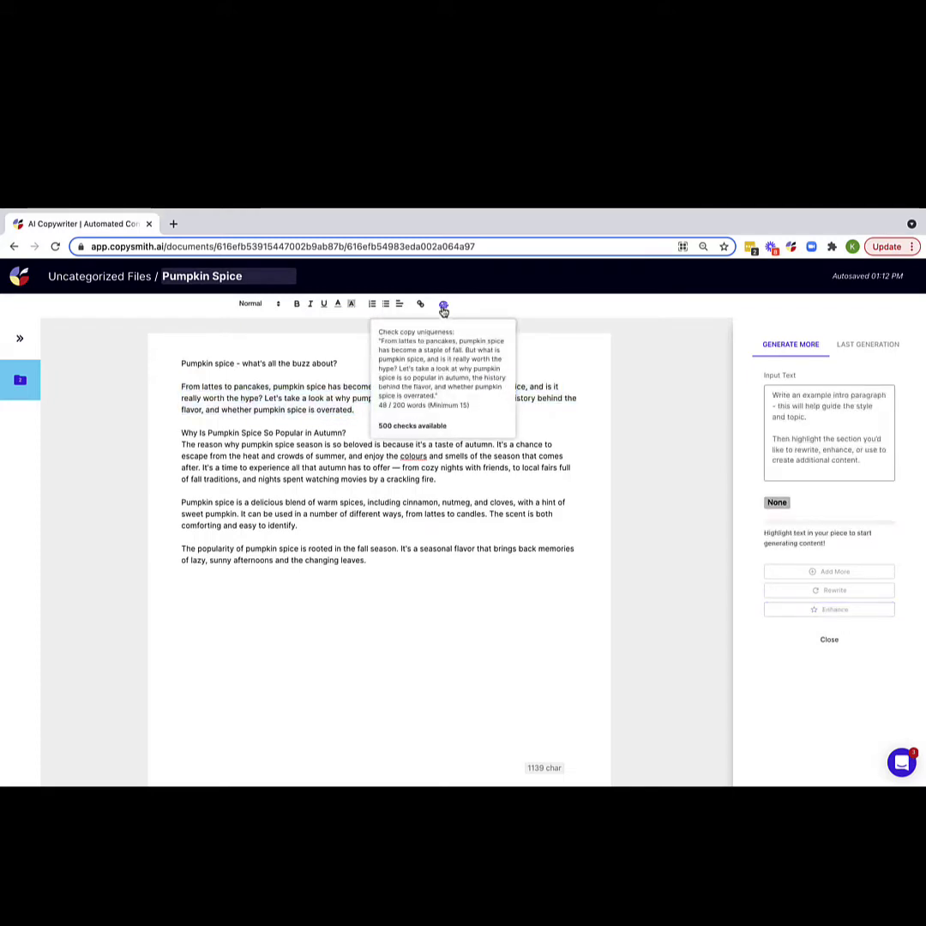
{"action": "left_click", "coordinate": [443, 307]}
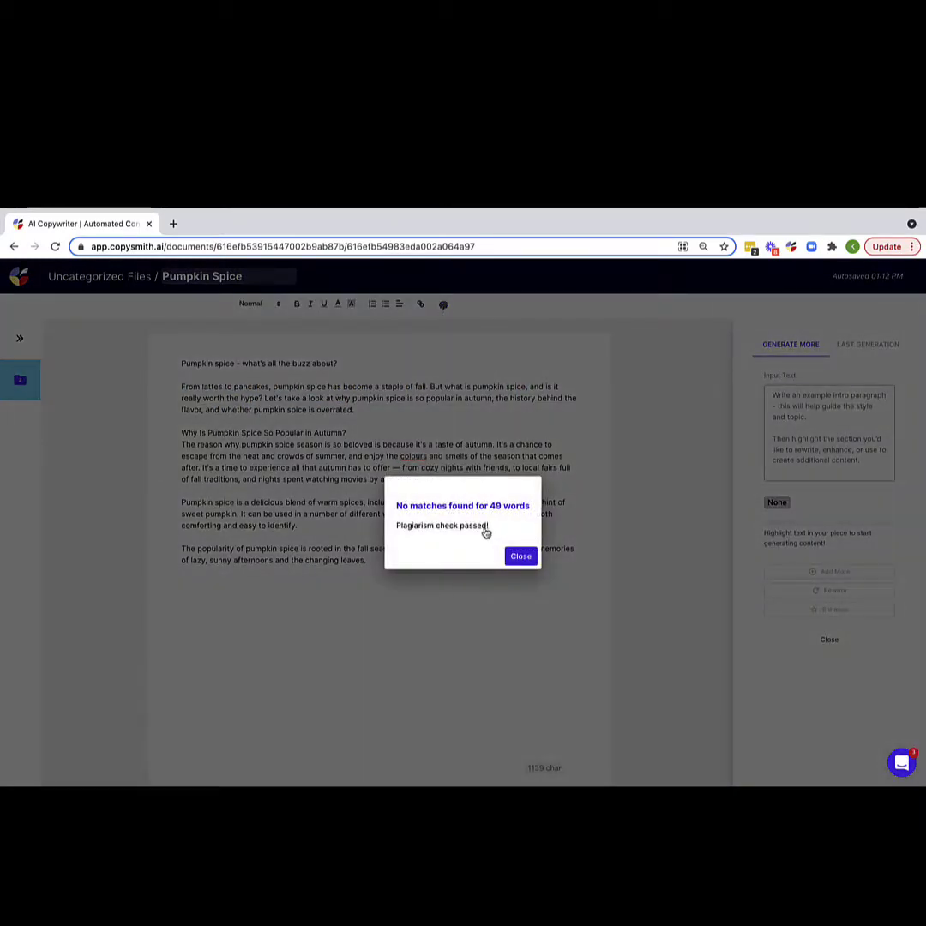
{"action": "left_click", "coordinate": [519, 556]}
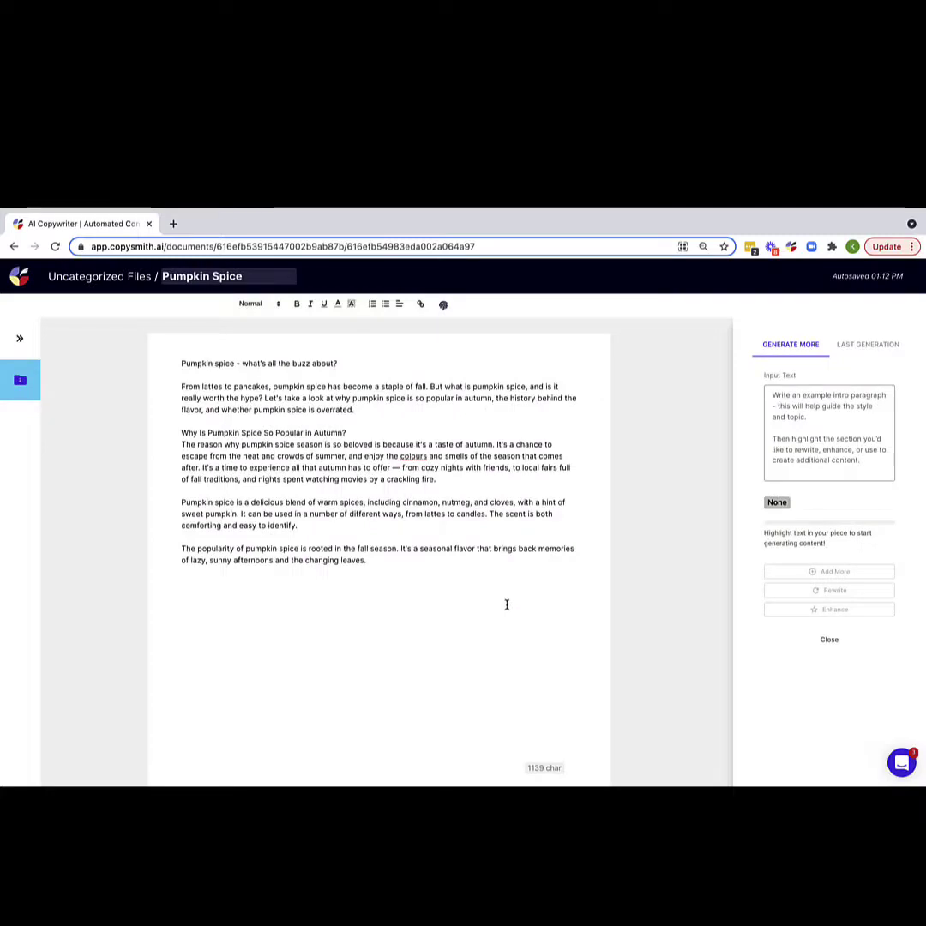